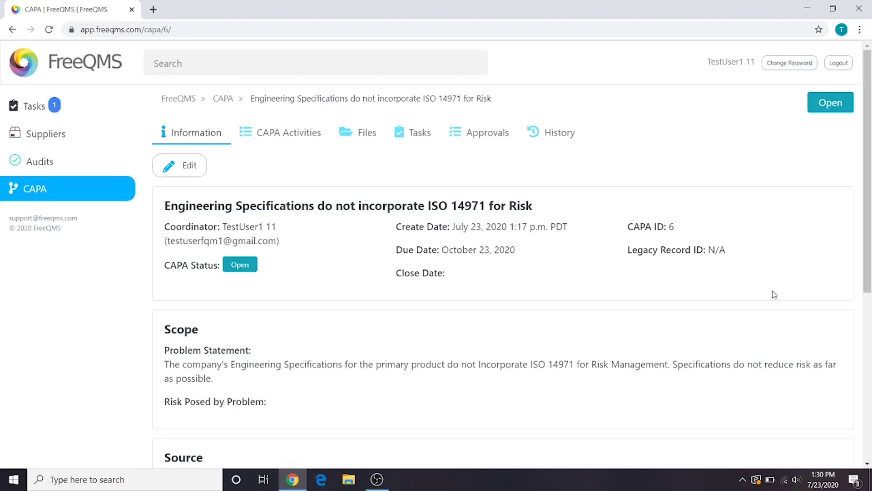
Step: Show the CAPA's empty activities list and its six Create CAPA Activity type choices
left_click(272, 136)
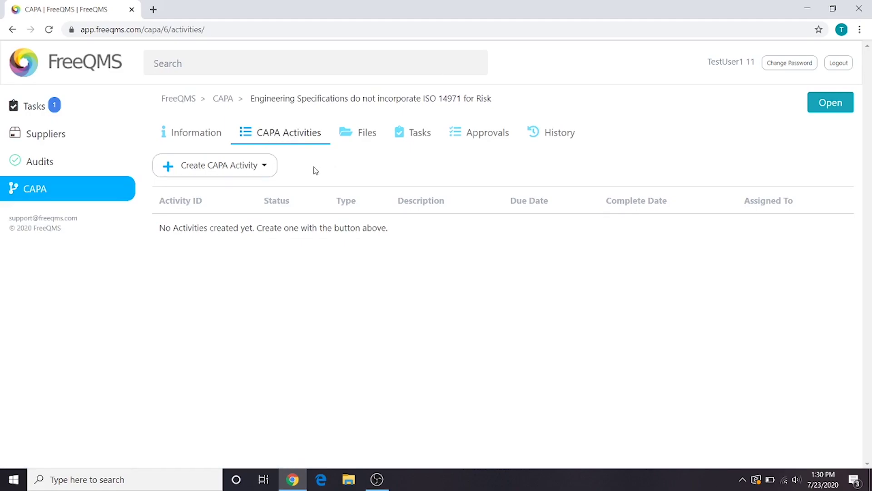
left_click(274, 169)
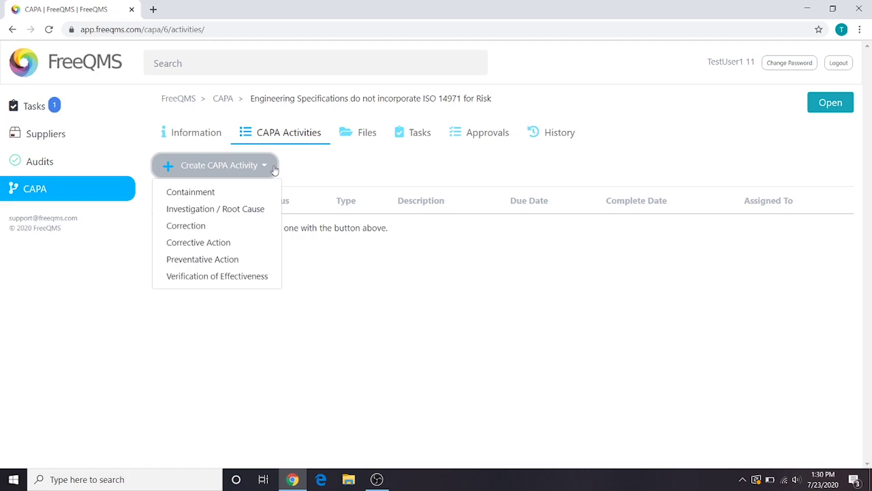
Step: Start a new Containment activity form and keep its Activity Status as New
left_click(263, 194)
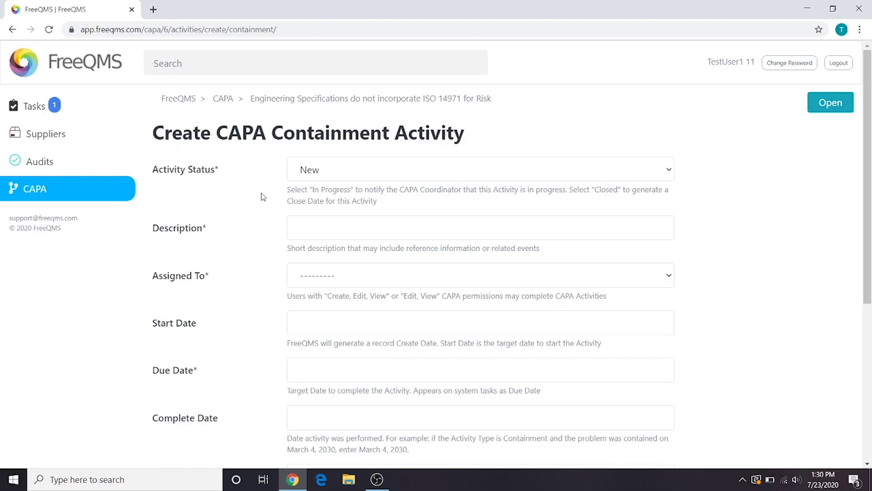
scroll(263, 197, "down", 6)
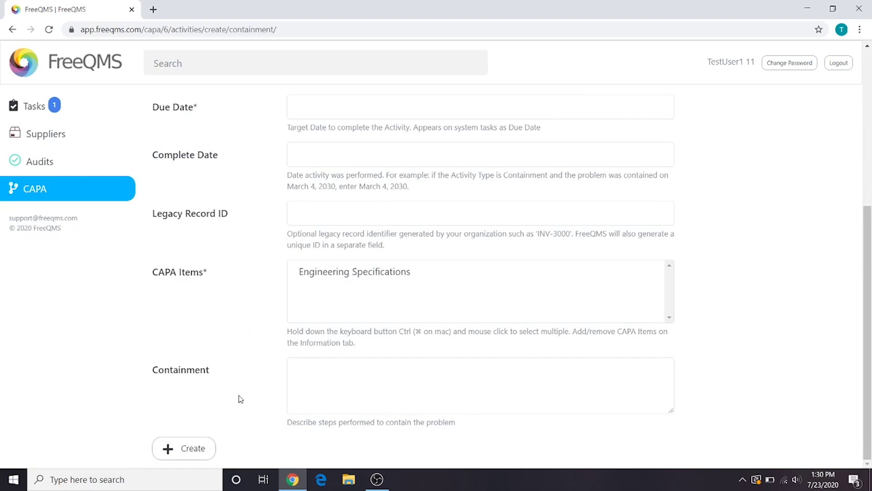
scroll(241, 399, "up", 6)
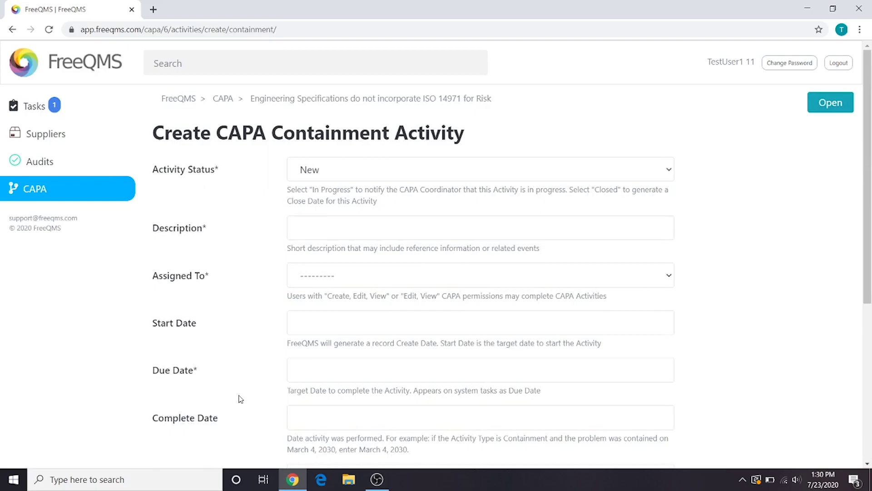
left_click(444, 175)
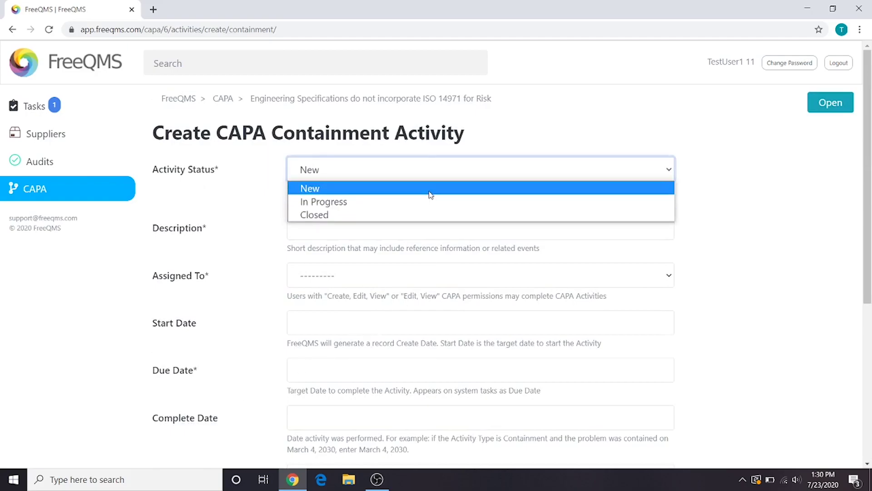
left_click(430, 190)
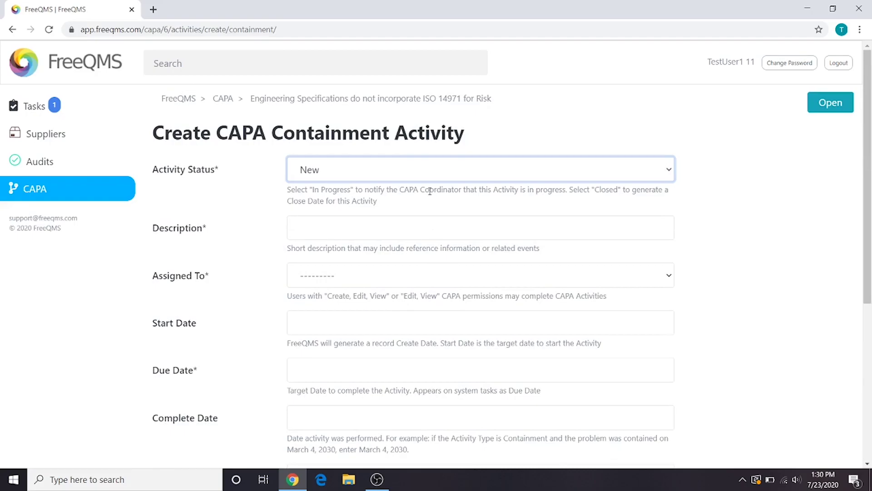
Step: Enter the description 'Stop units from being built to design specifications that do not reduce risk as far as possible.'
left_click(426, 231)
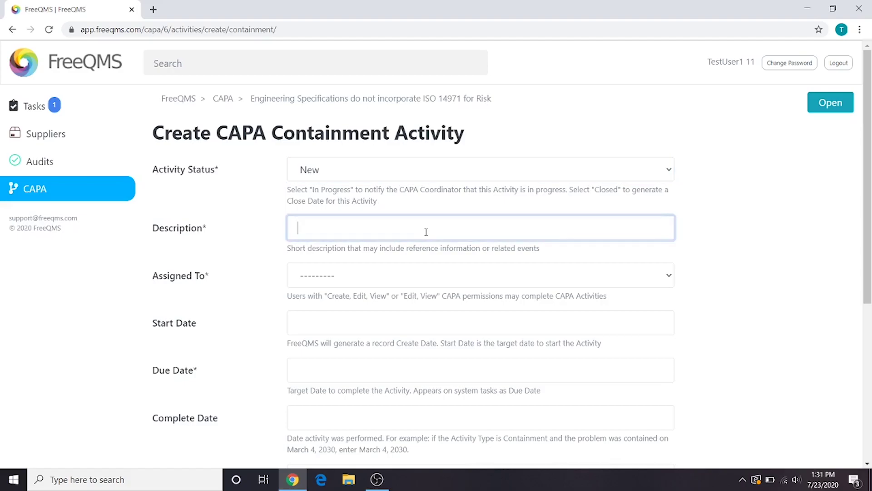
type("Stop units from being b")
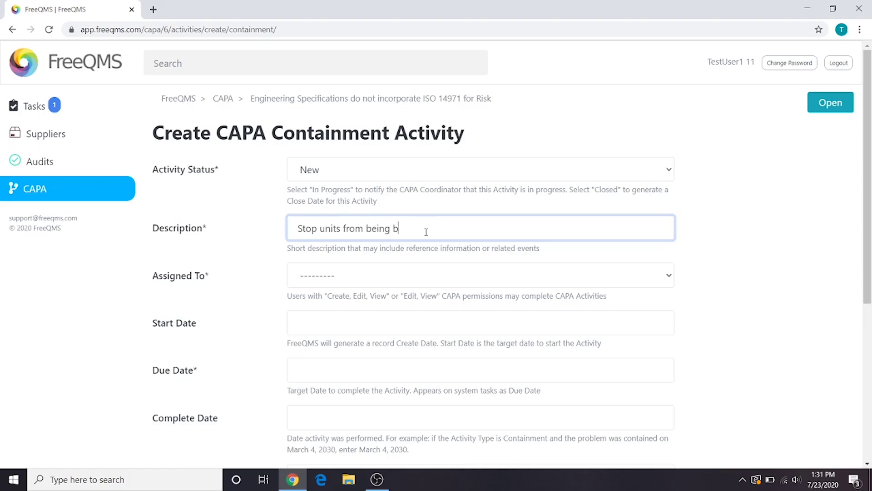
type("uilt to design specificatio")
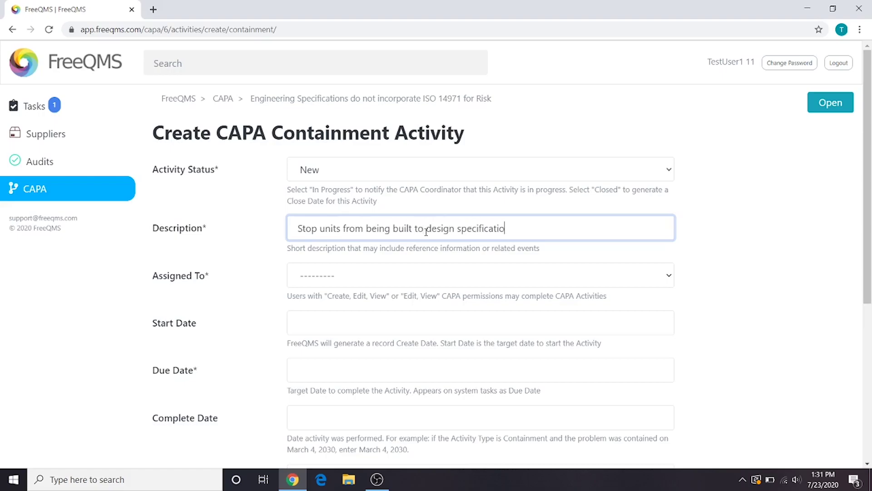
type("ns that do not reduce risk")
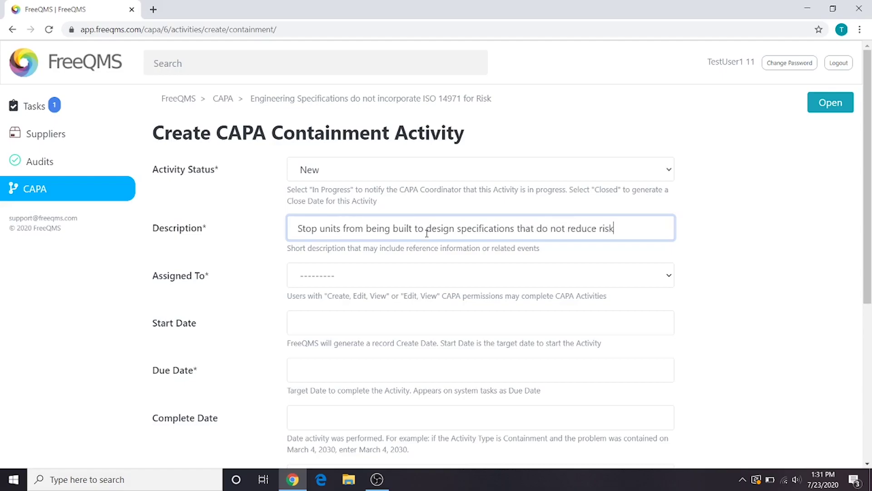
type(" as far as possible.")
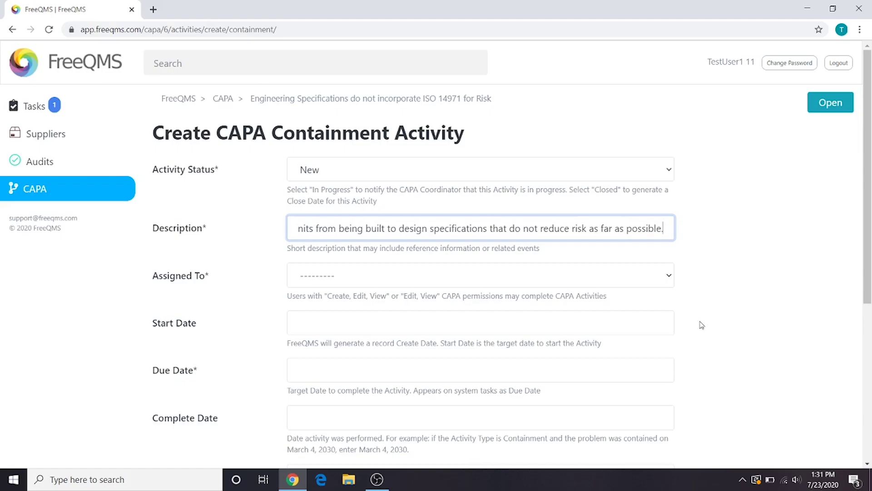
left_click(654, 279)
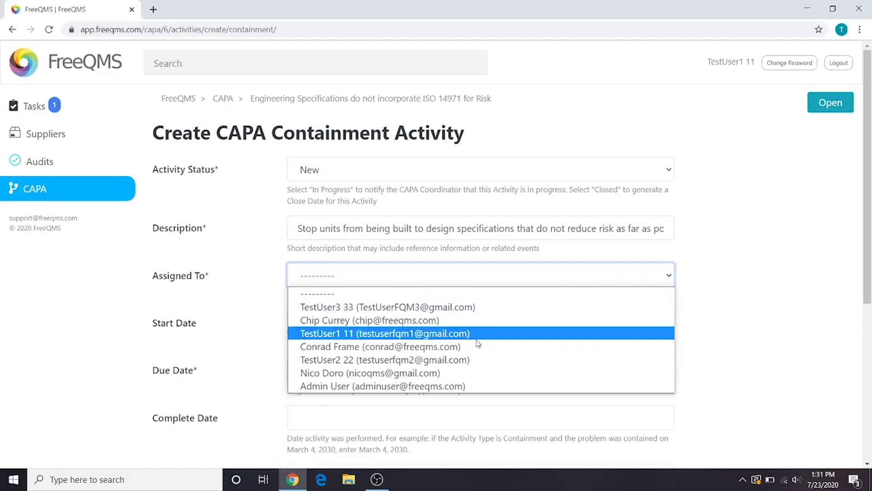
Step: Assign the containment to the second test user, starting July 23, 2020, due July 30, 2020
left_click(455, 364)
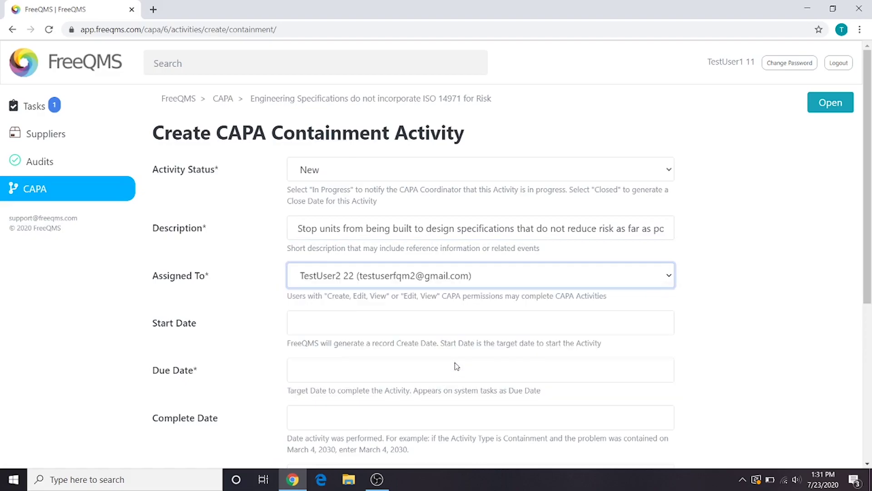
left_click(454, 318)
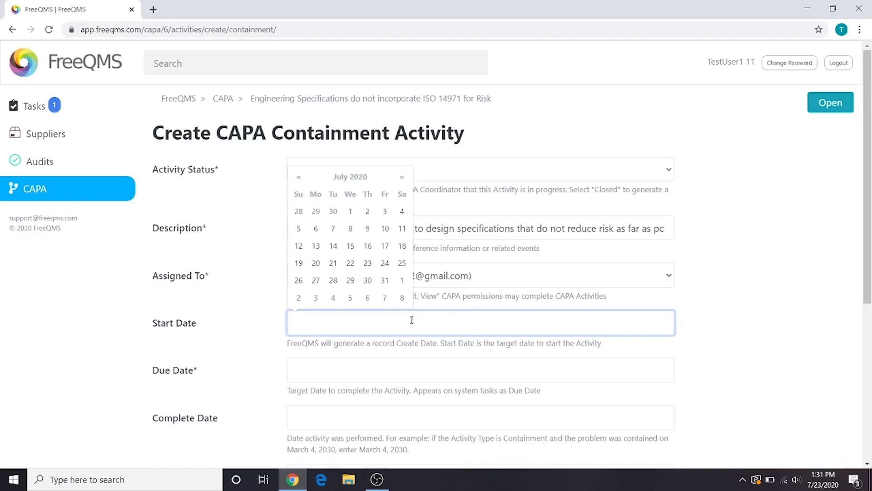
left_click(365, 263)
left_click(710, 367)
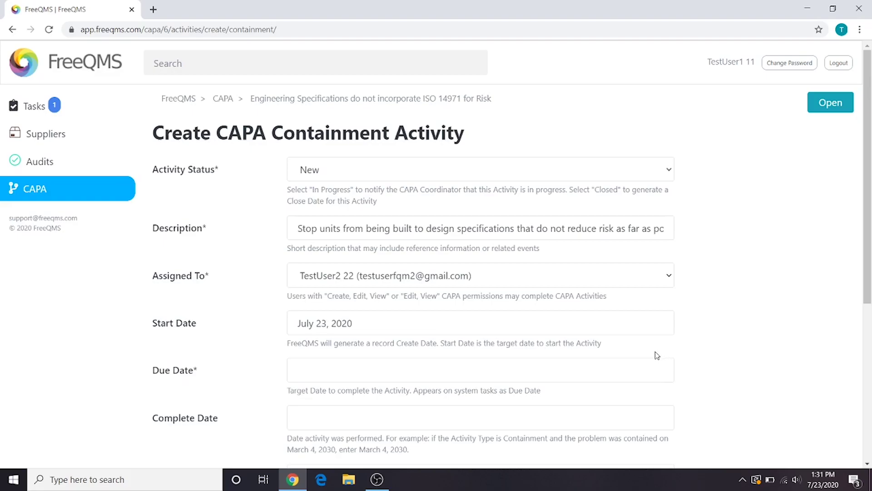
left_click(592, 371)
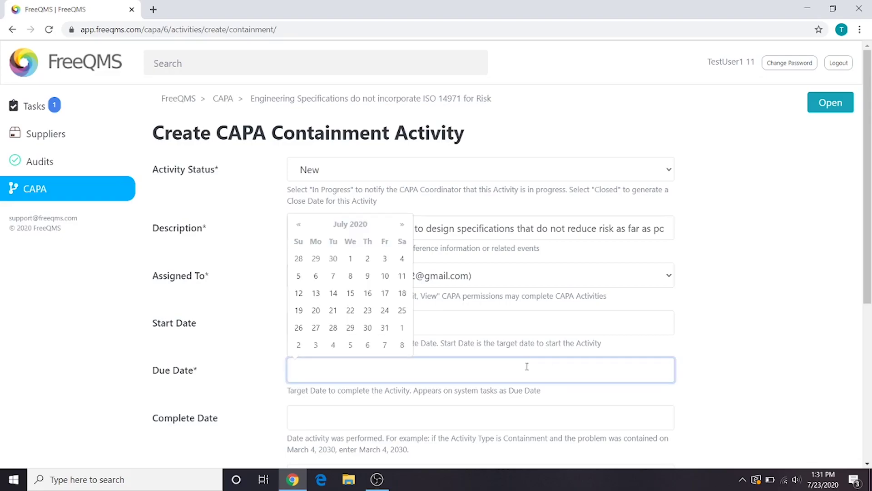
left_click(369, 328)
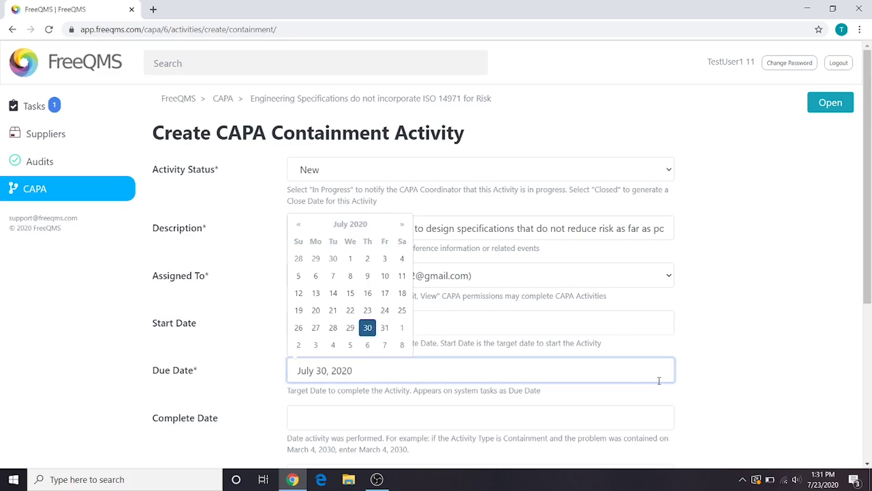
left_click(733, 360)
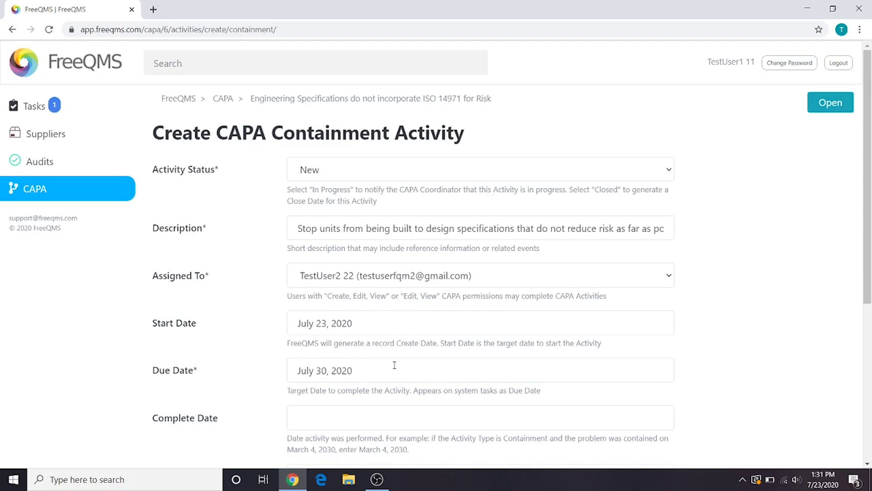
Step: Set Legacy Record ID to N/A and CAPA item to Engineering Specifications, then create the activity
scroll(561, 378, "down", 1)
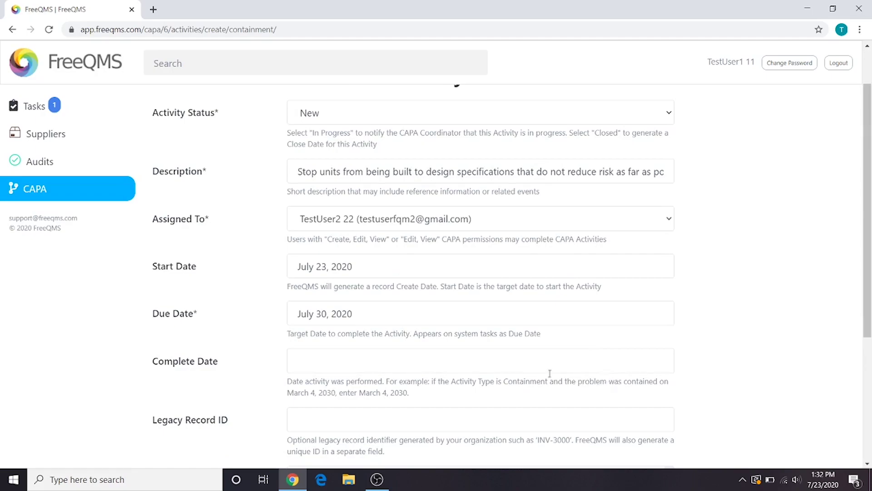
scroll(227, 376, "down", 3)
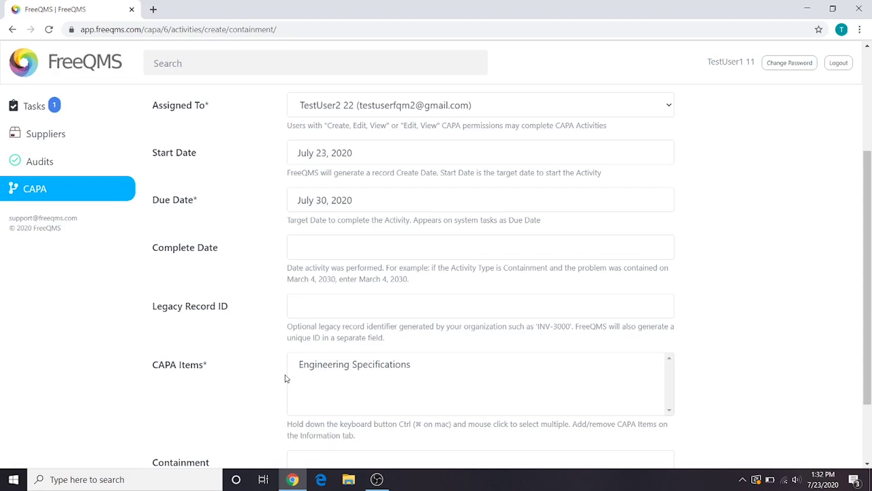
left_click(306, 304)
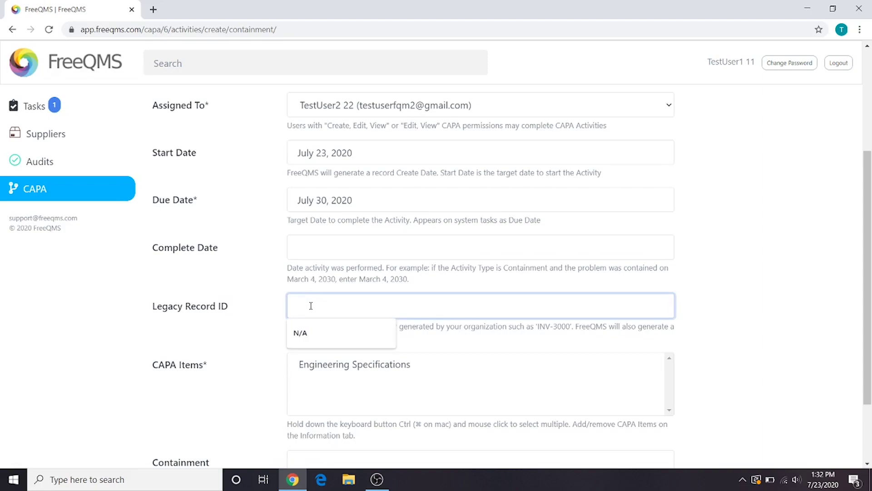
left_click(300, 333)
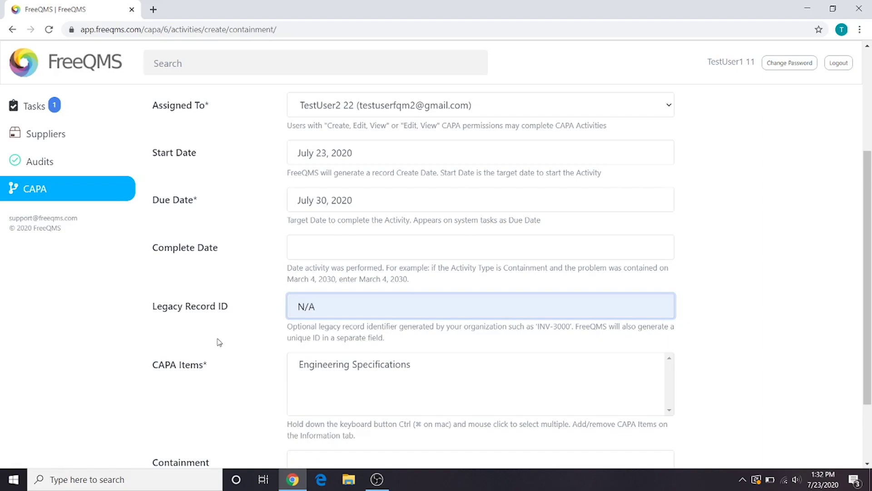
left_click(346, 372)
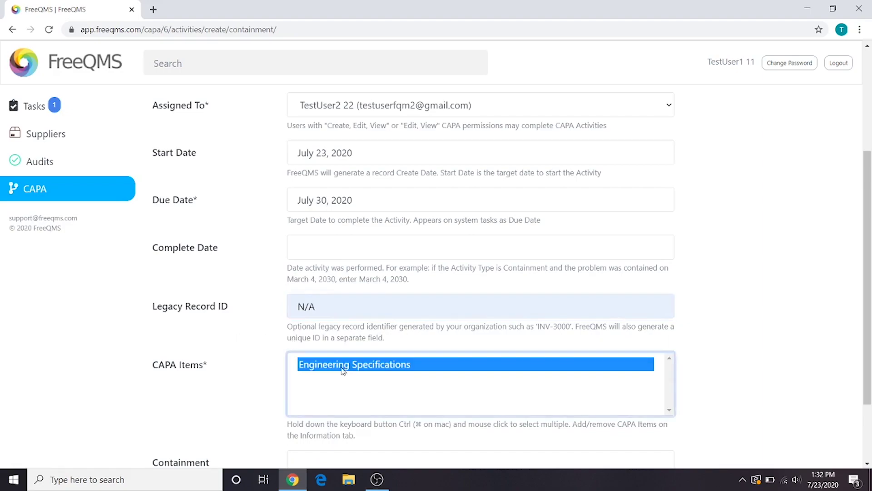
scroll(237, 370, "down", 2)
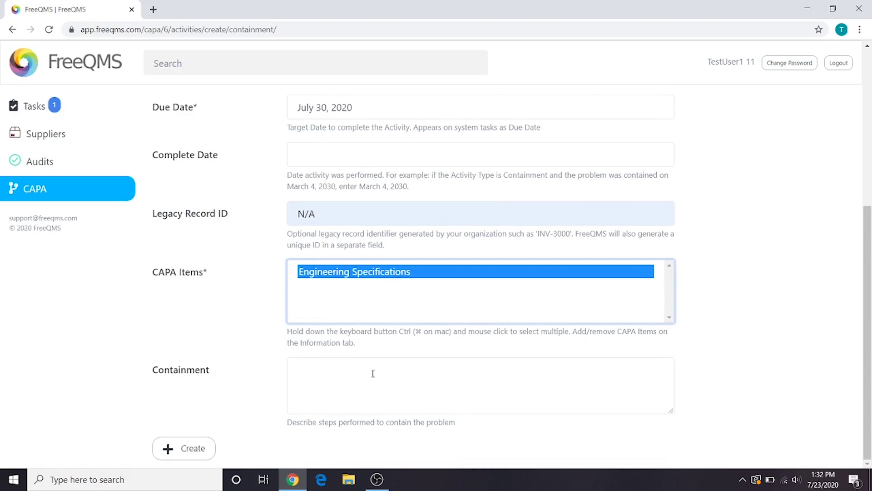
left_click(405, 374)
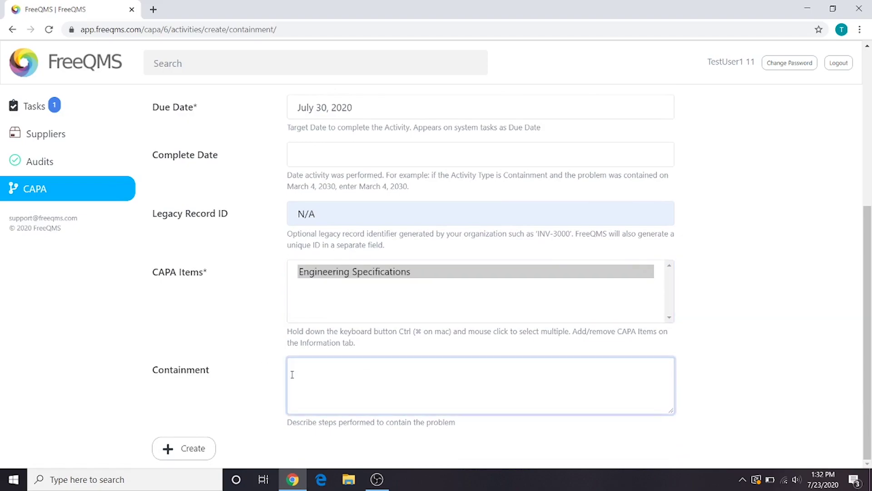
left_click(194, 447)
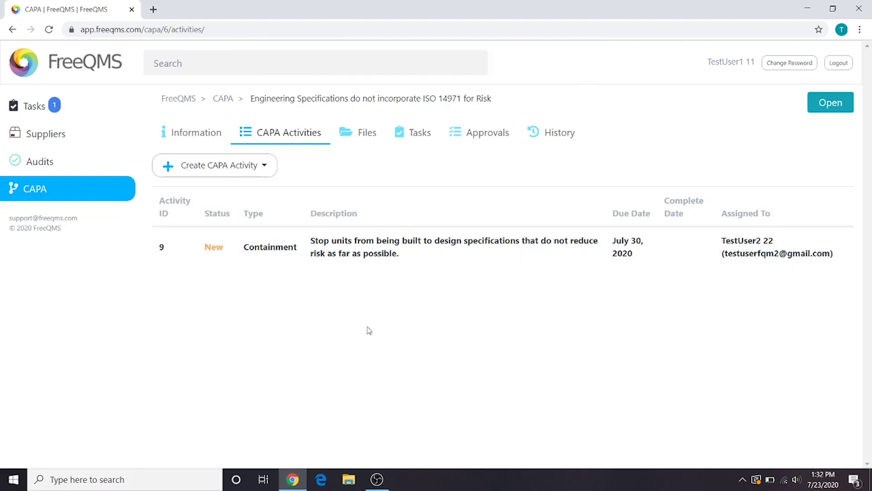
Step: Start a new Investigation / Root Cause activity from the Create CAPA Activity menu
left_click(269, 176)
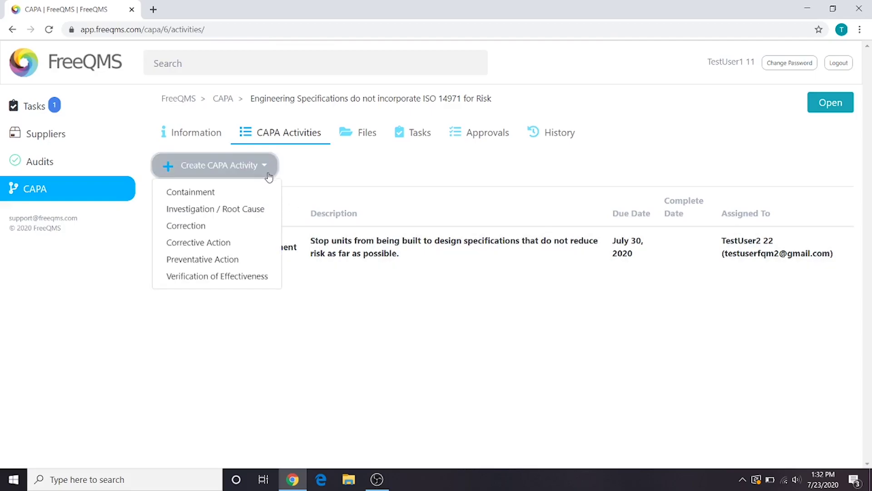
left_click(255, 207)
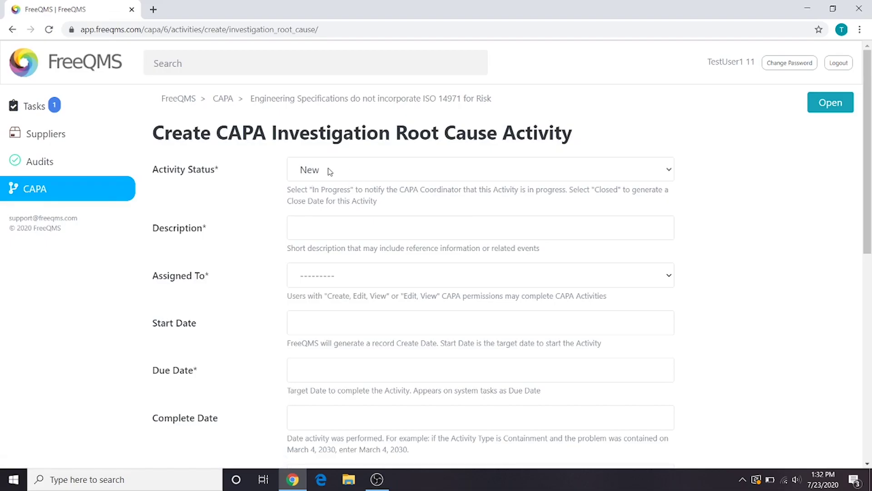
Step: Enter the description 'Investigate ISO 14971 Deficiencies in Engineering Specifications.'
left_click(328, 228)
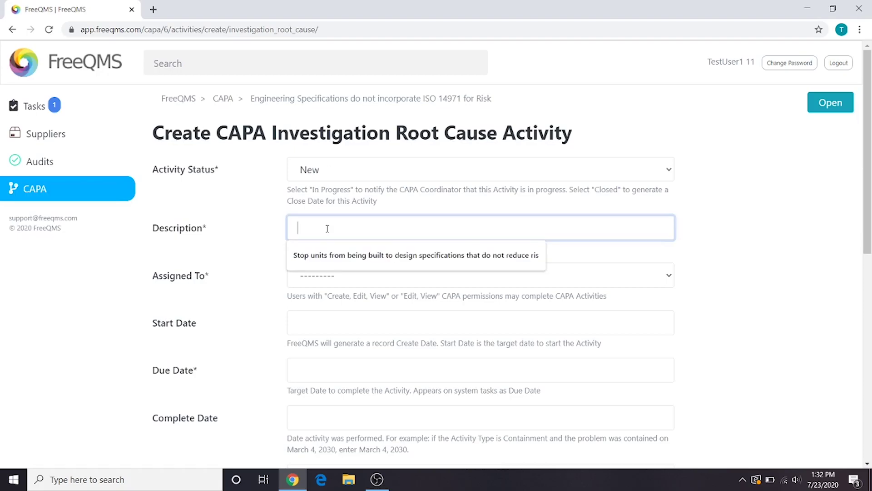
type("Investiga")
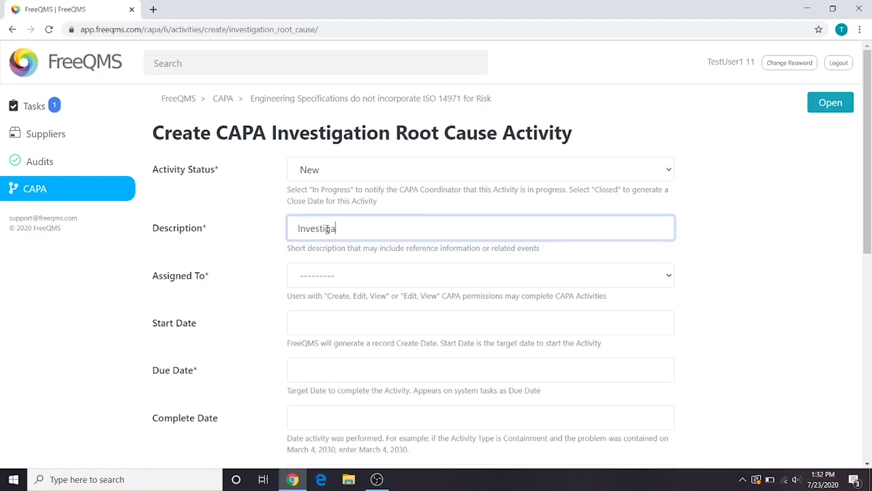
type("te ISO 14971 Deficie")
type("ncies in Engineeri")
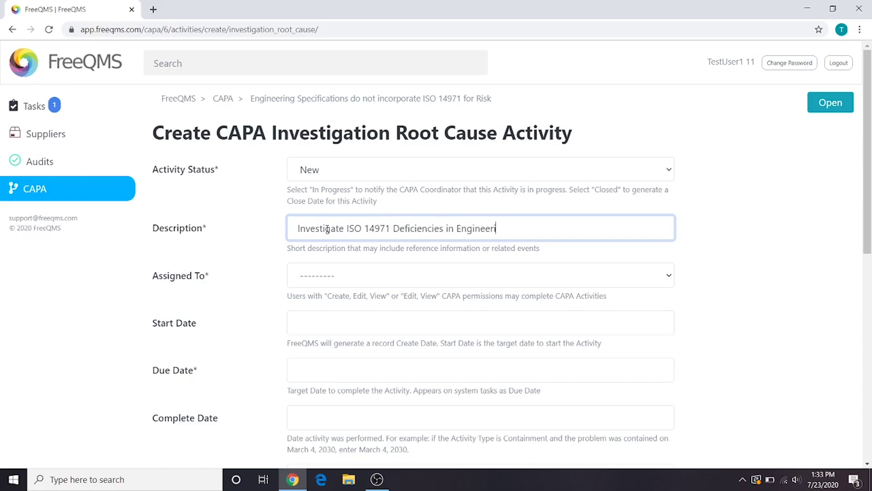
type("ng Specifications.")
Step: Assign the activity to the second test user with a due date of August 6, 2020
left_click(324, 274)
left_click(320, 358)
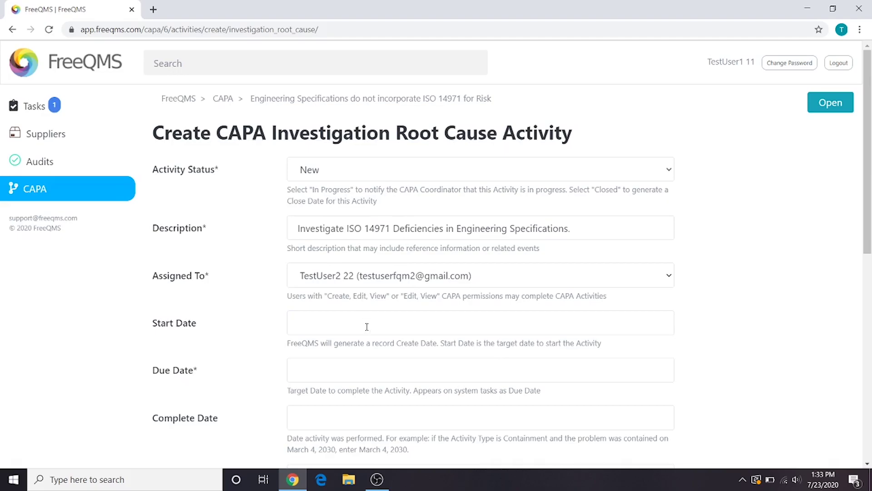
left_click(369, 365)
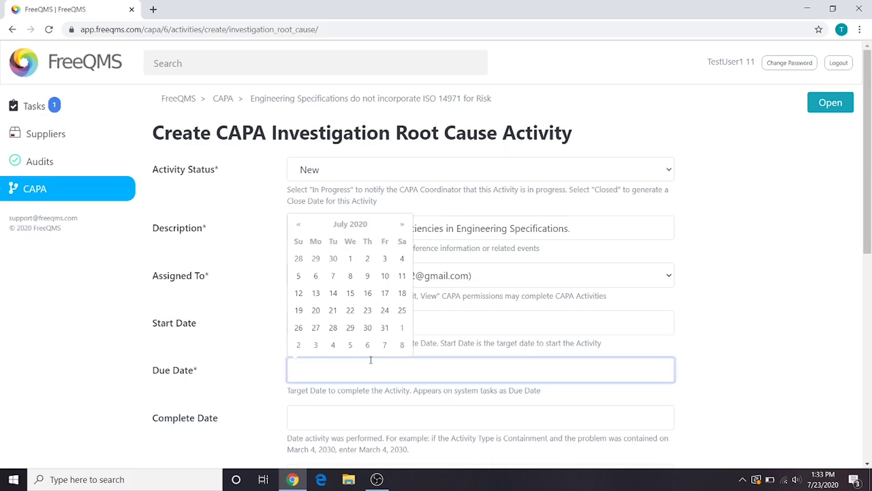
left_click(368, 346)
left_click(363, 412)
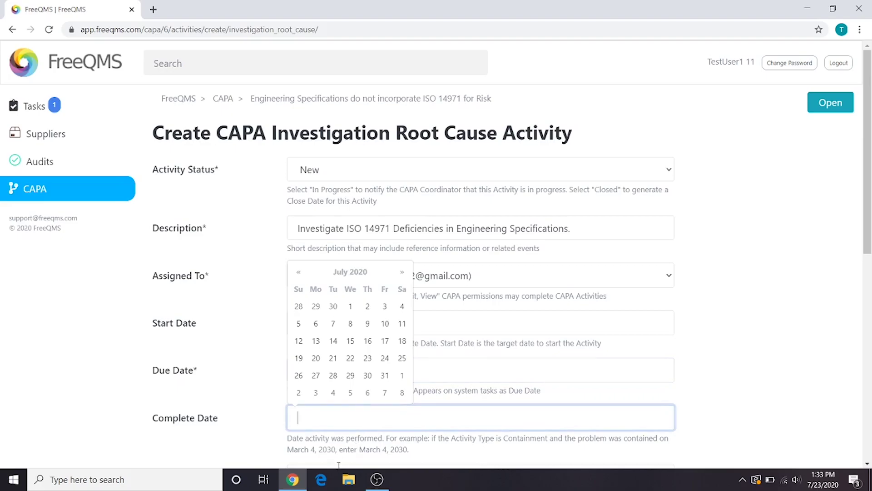
Step: Set Legacy Record ID to N/A and CAPA item to Engineering Specifications; leave plan, conclusion, root cause blank
scroll(339, 463, "down", 3)
left_click(411, 368)
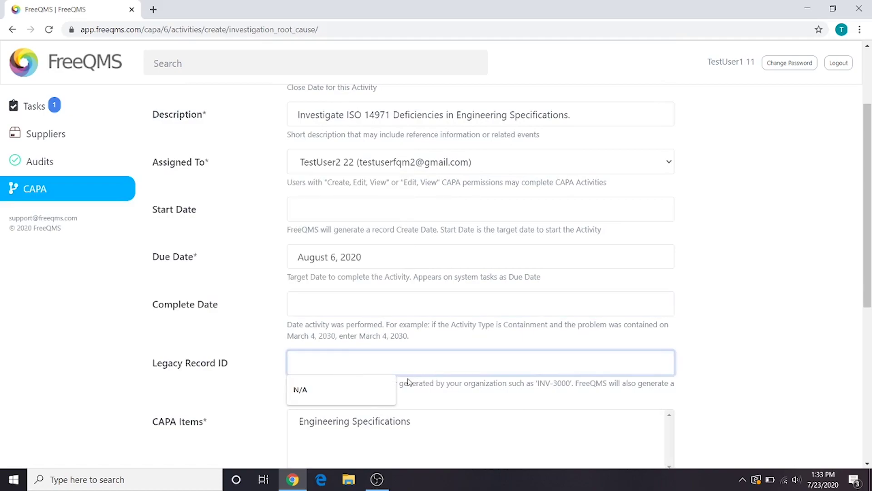
left_click(352, 390)
scroll(457, 366, "down", 3)
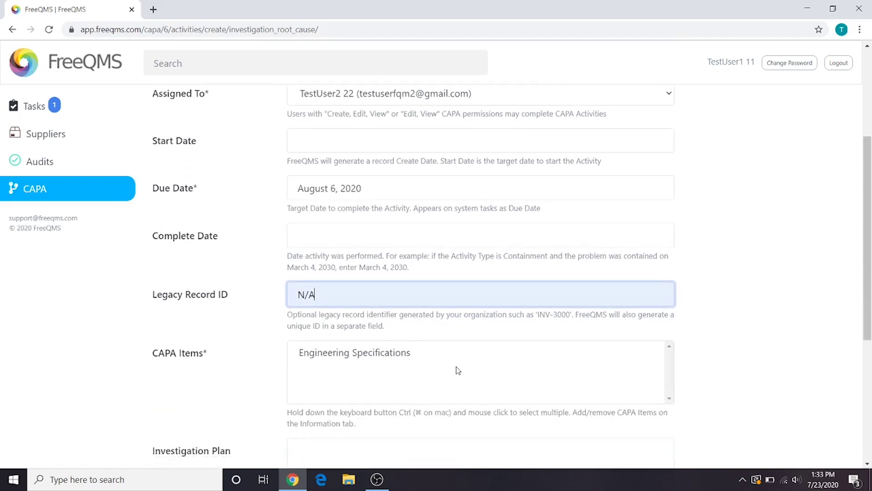
left_click(325, 309)
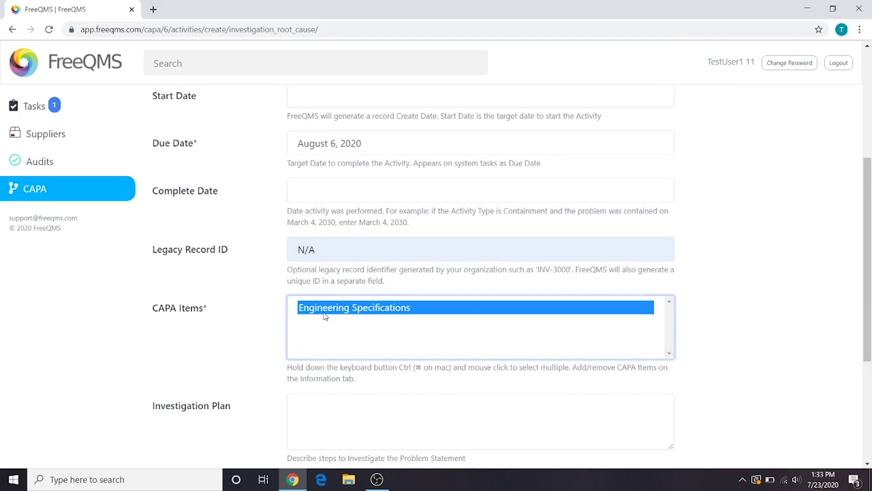
scroll(255, 325, "down", 2)
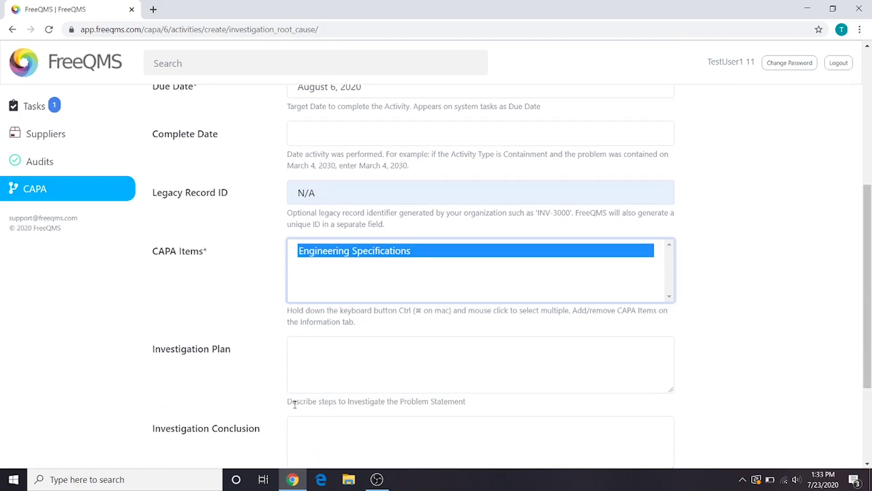
left_click(320, 369)
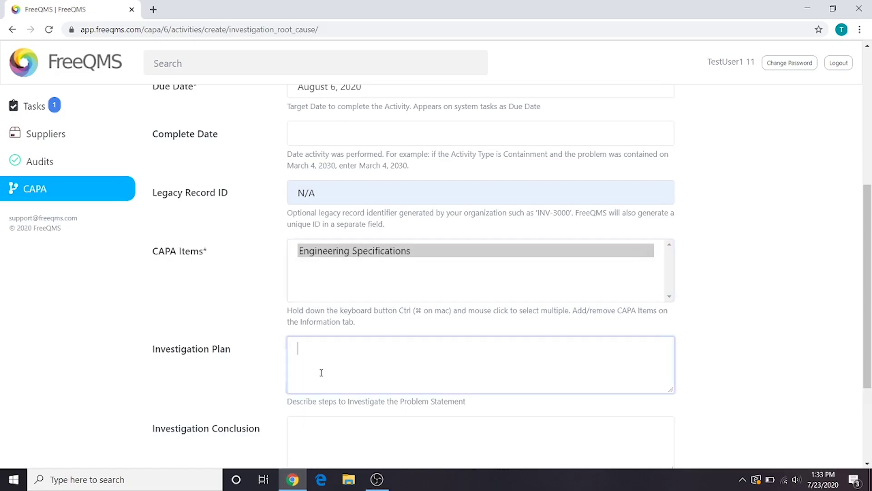
scroll(311, 359, "down", 3)
left_click(337, 325)
scroll(336, 366, "down", 1)
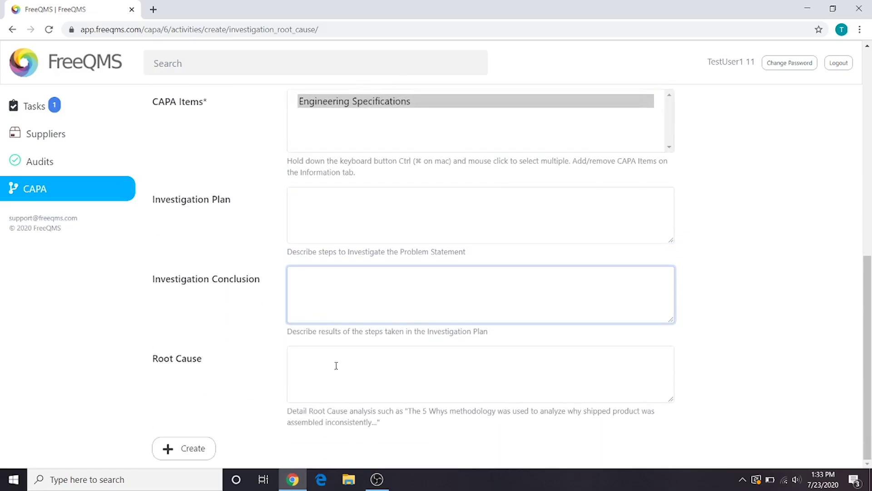
left_click(333, 385)
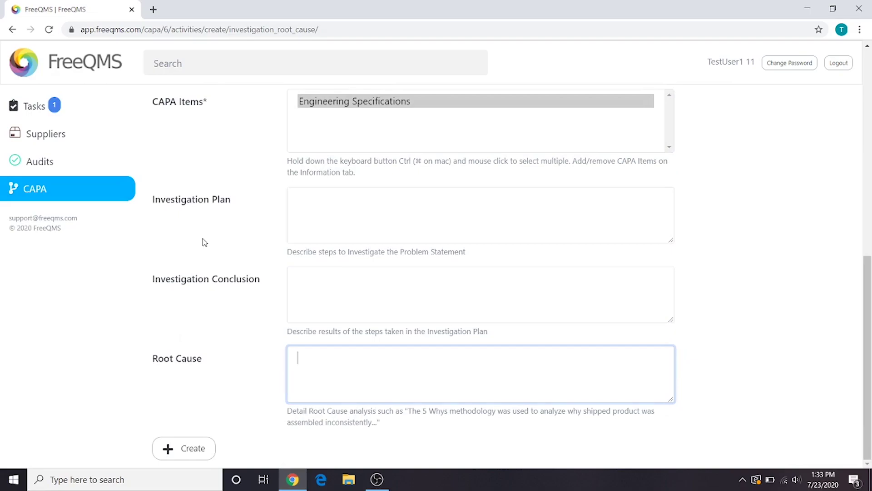
Step: Create the Investigation / Root Cause activity so it appears as activity 10
left_click(189, 457)
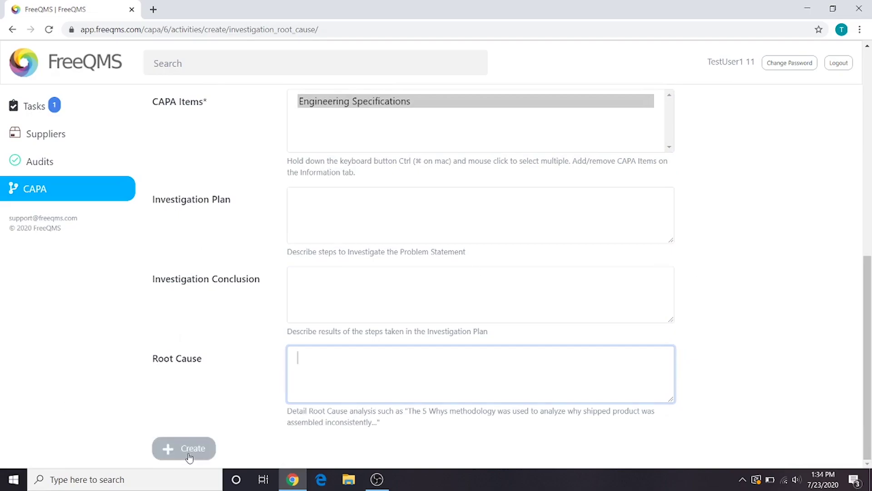